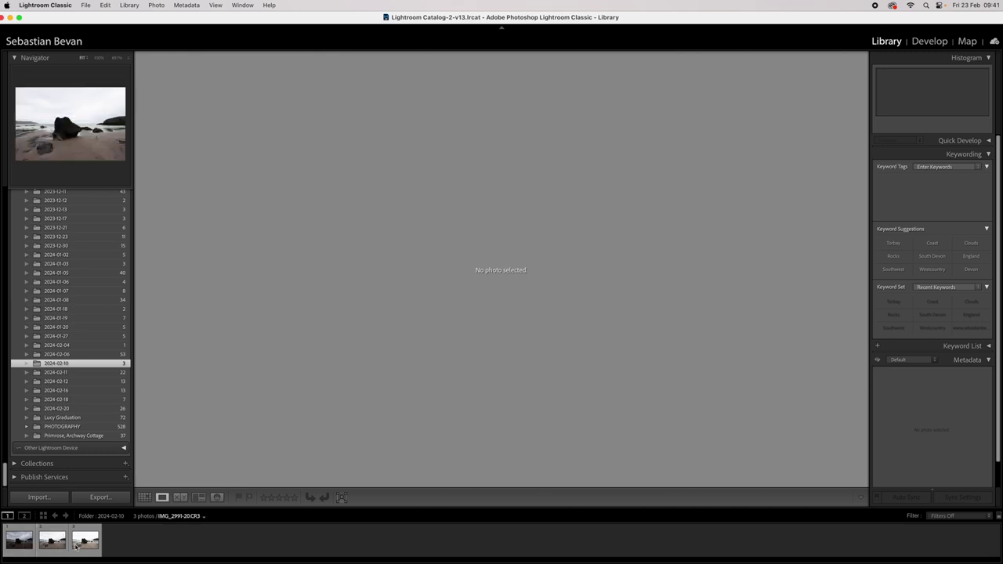
Step: Compare the darkest exposure with the bright exposure IMG_2992-21.CR3 in Loupe view
left_click(11, 543)
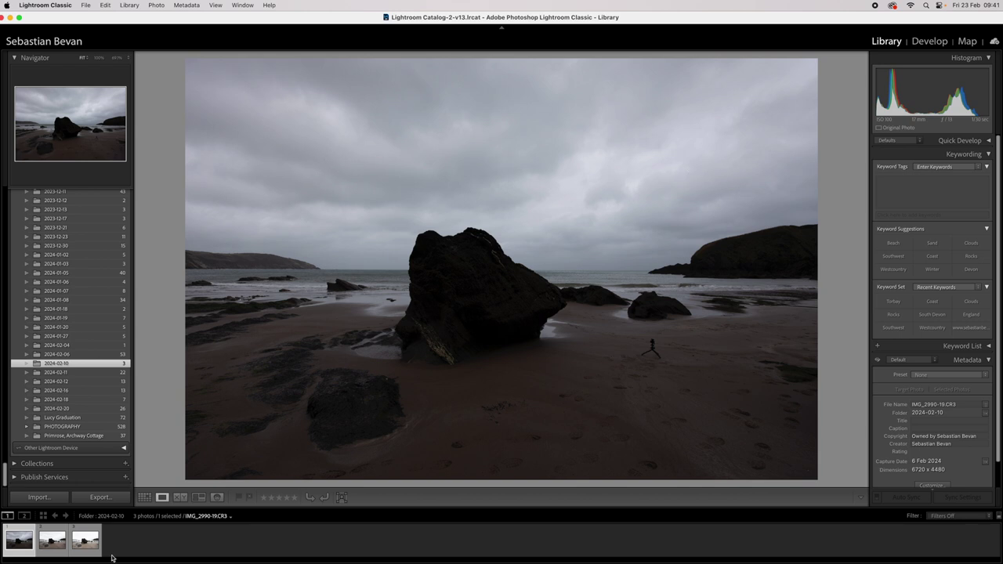
left_click(84, 540)
left_click(89, 546)
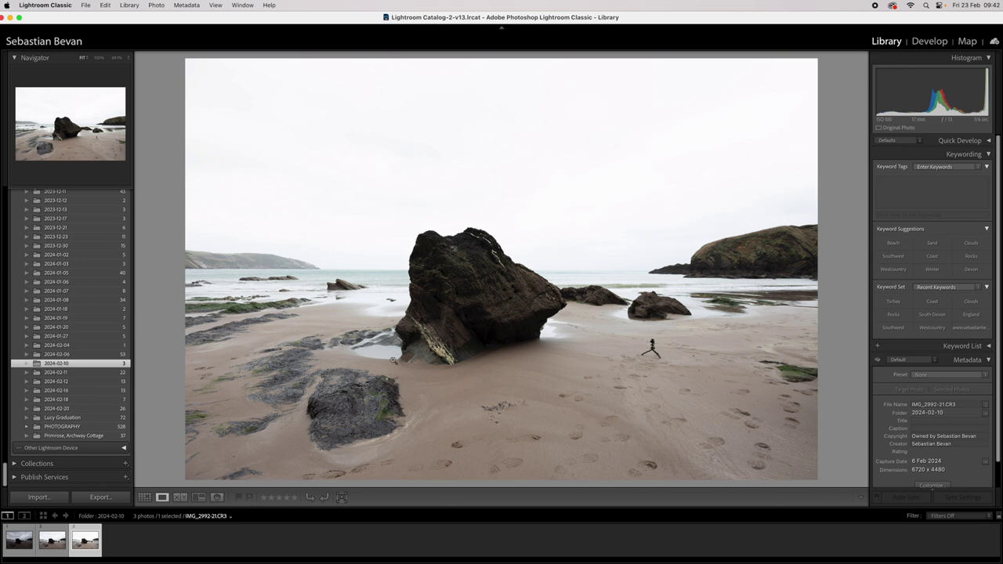
Step: Step through the darkest, middle and brightest exposures to compare them
left_click(16, 542)
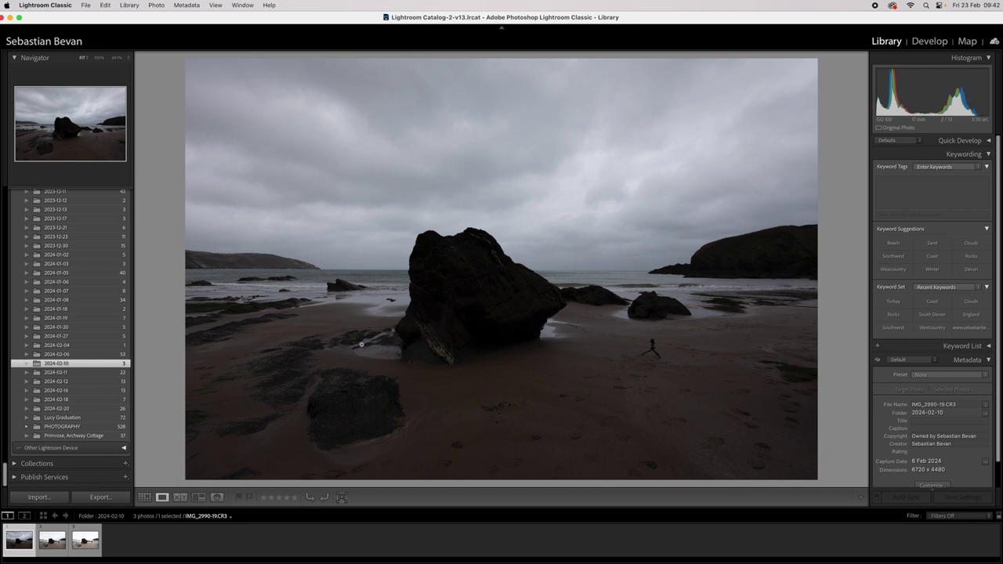
left_click(86, 539)
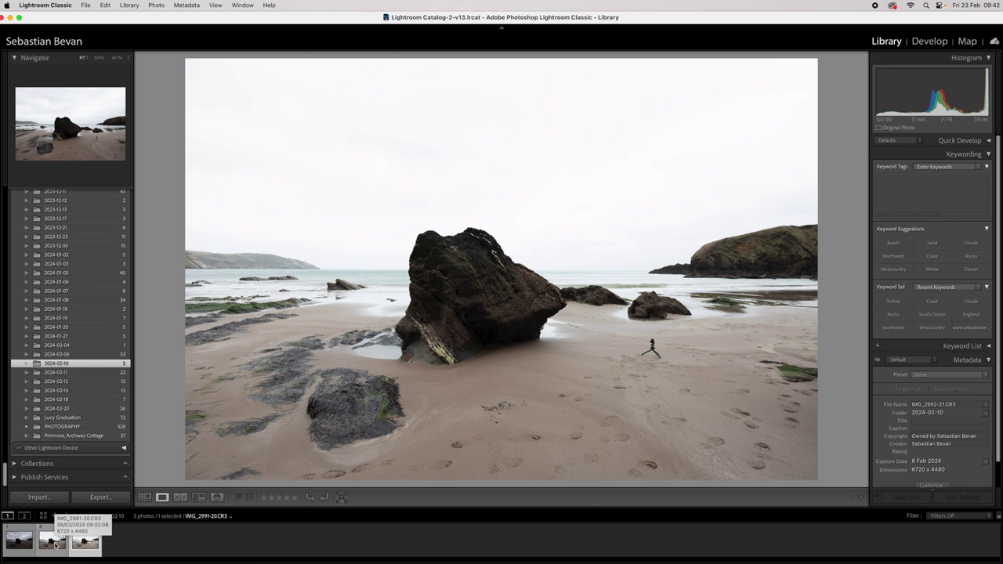
left_click(54, 545)
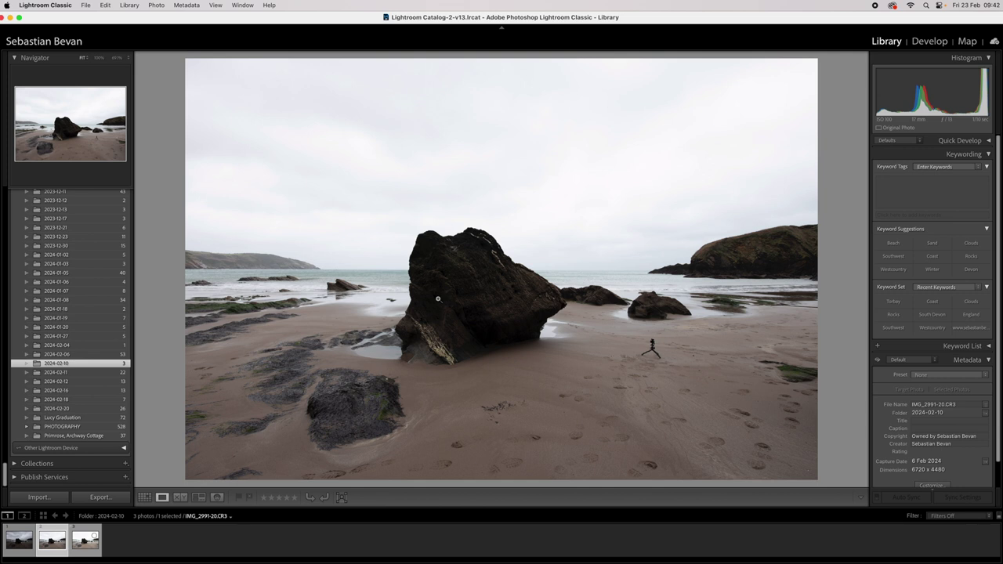
left_click(17, 541)
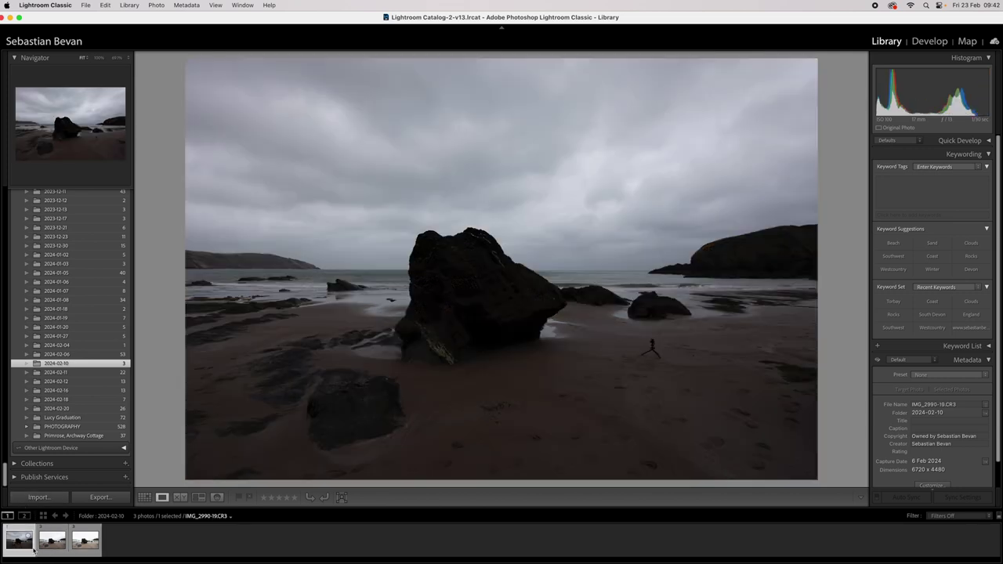
left_click(52, 542)
left_click(87, 547)
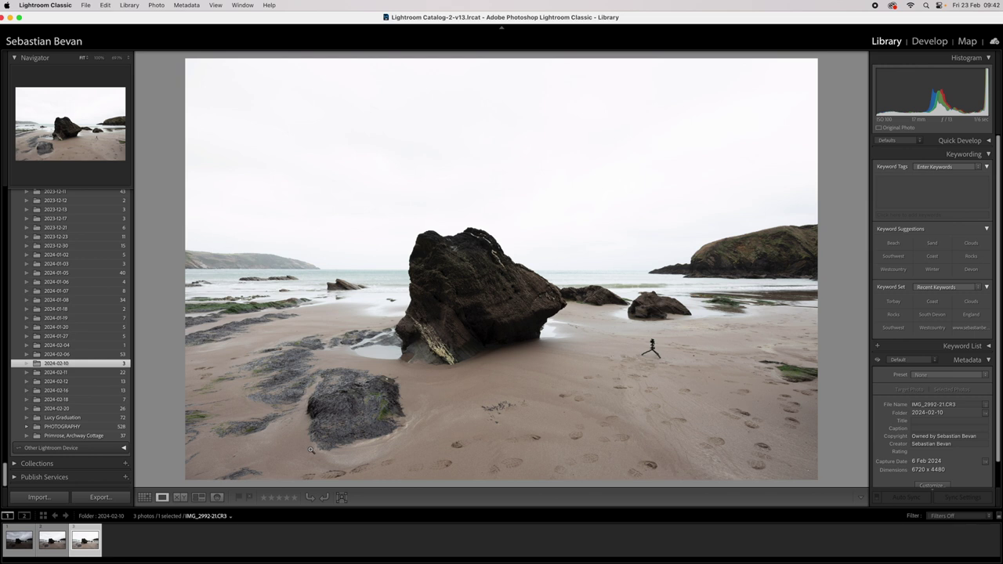
Step: Select the darkest exposure, then add the middle and brightest ones to the selection
left_click(18, 542)
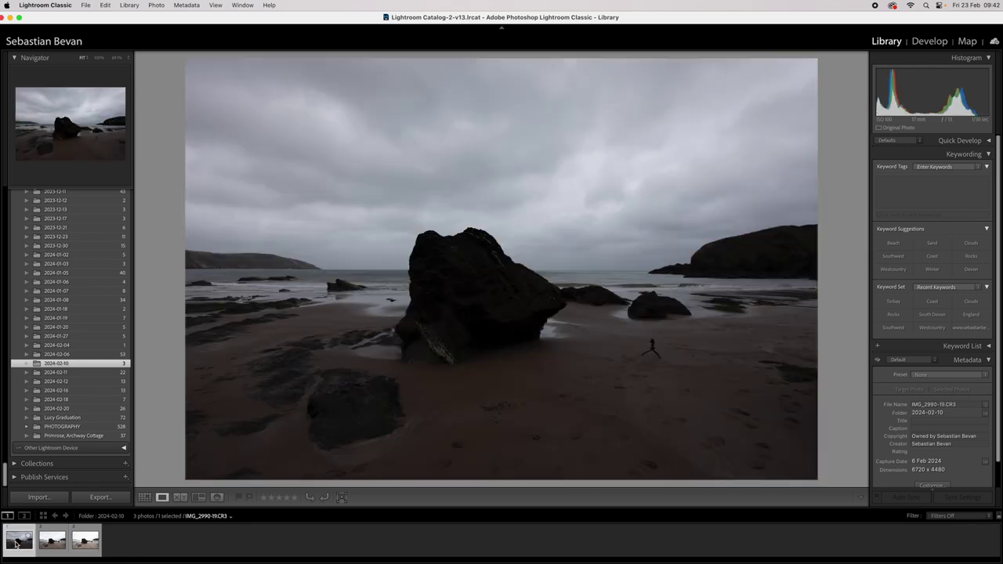
left_click(52, 541, "shift")
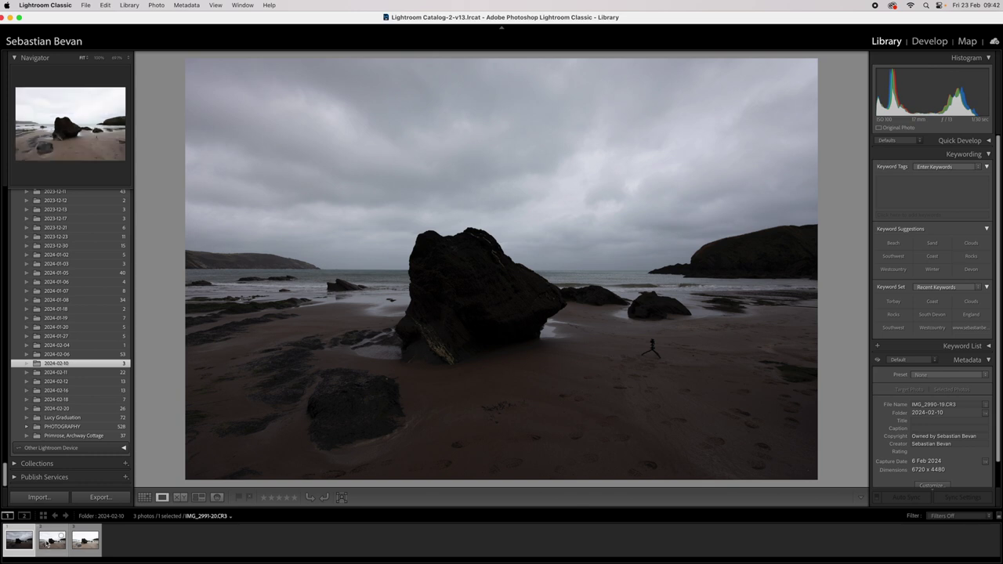
left_click(83, 542, "shift")
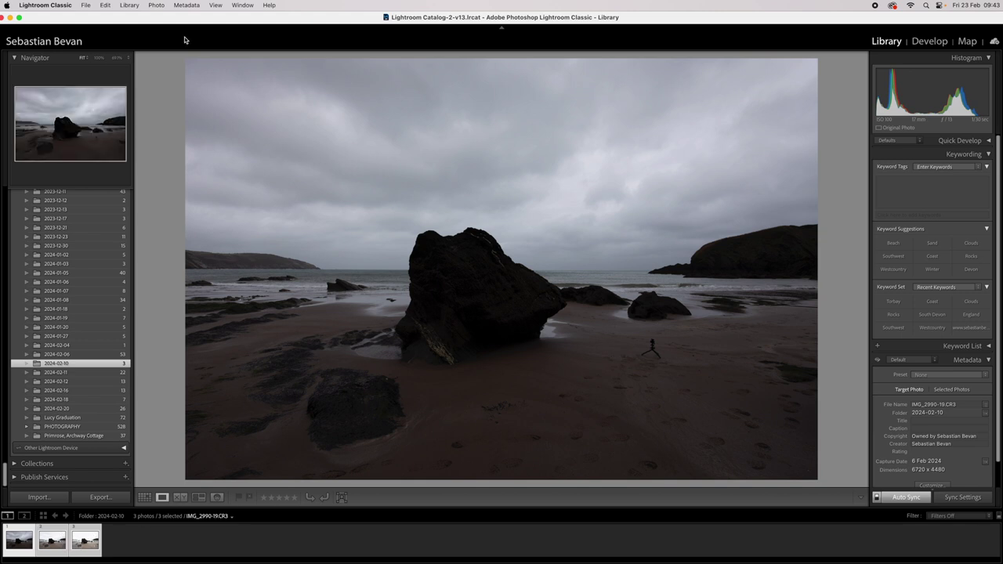
Step: Run Photo > Photo Merge > HDR on the three selected exposures
left_click(157, 6)
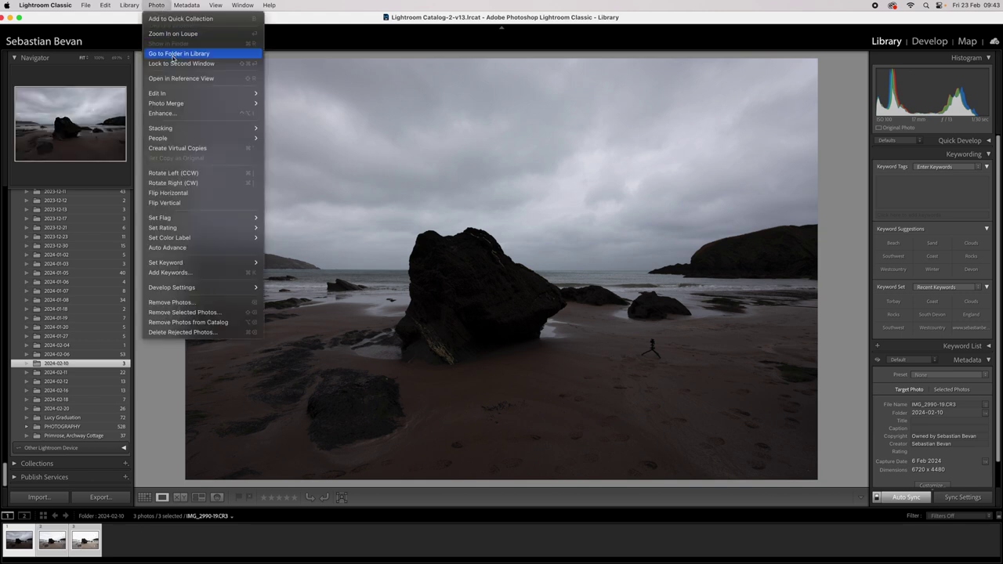
mouse_move(175, 107)
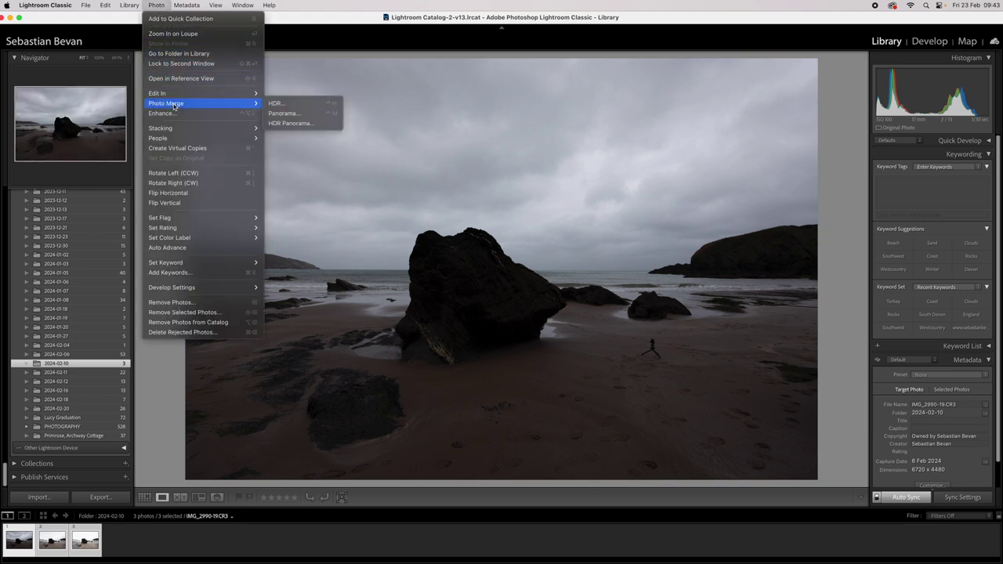
left_click(287, 106)
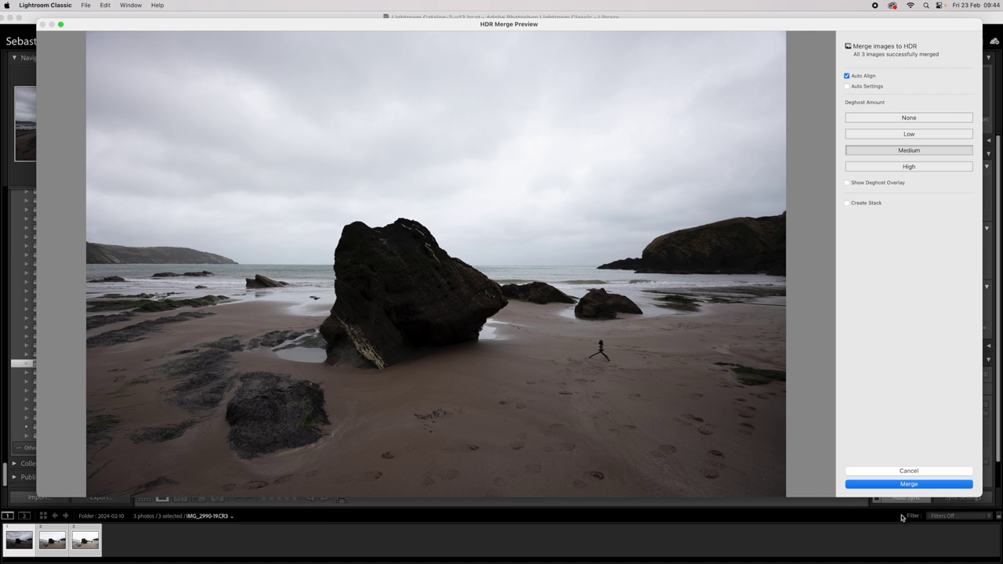
left_click(915, 486)
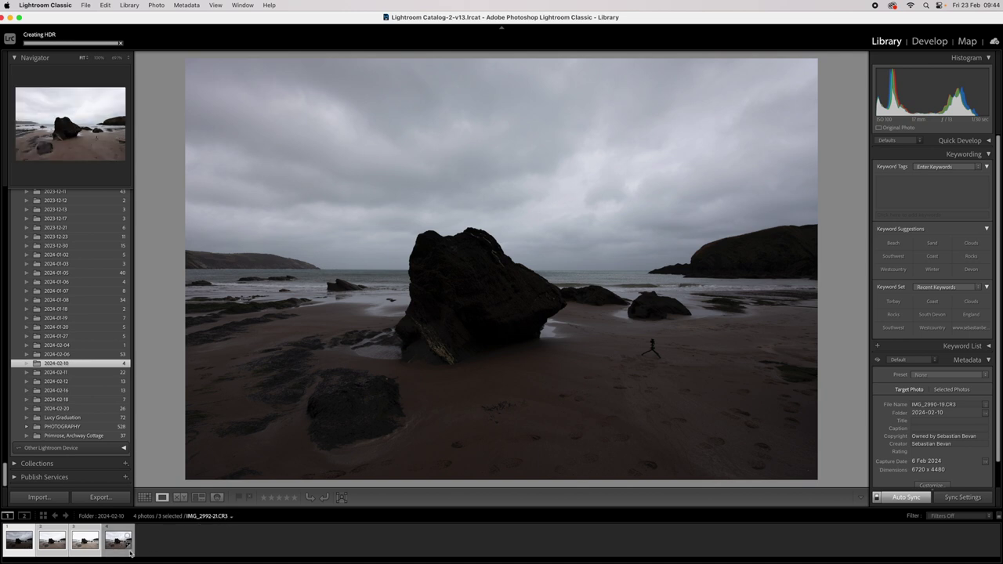
Step: Deselect all photos and display the new fourth photo, IMG_2990-19-HDR.dng
key("super+d")
left_click(22, 542)
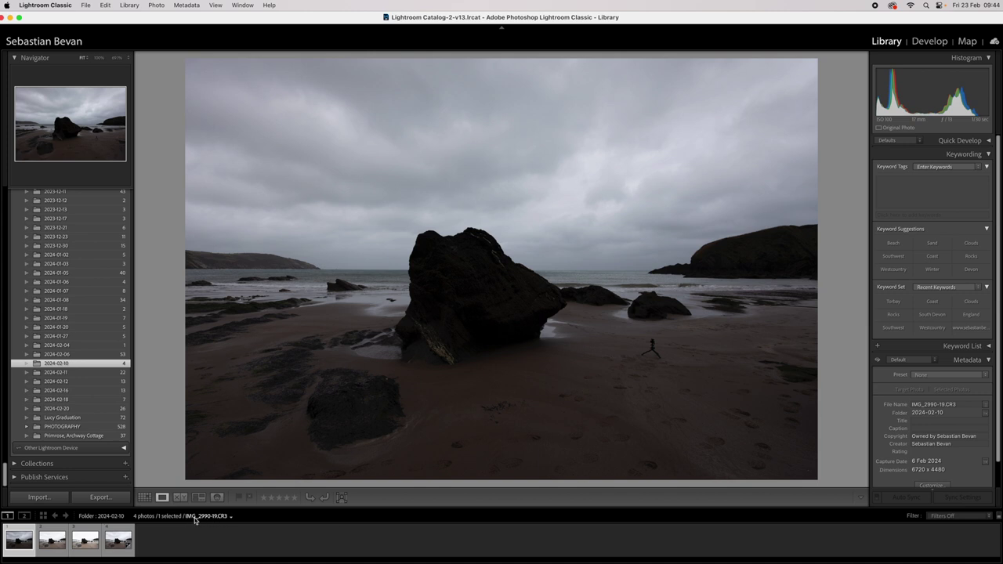
left_click(119, 542)
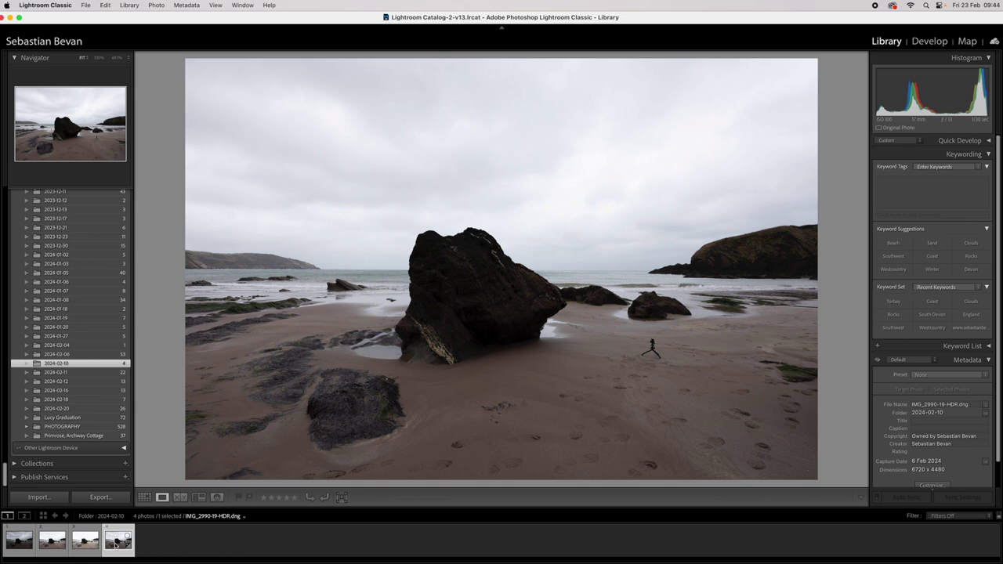
Step: In the Develop module, lower the HDR DNG's Highlights to -79
left_click(930, 41)
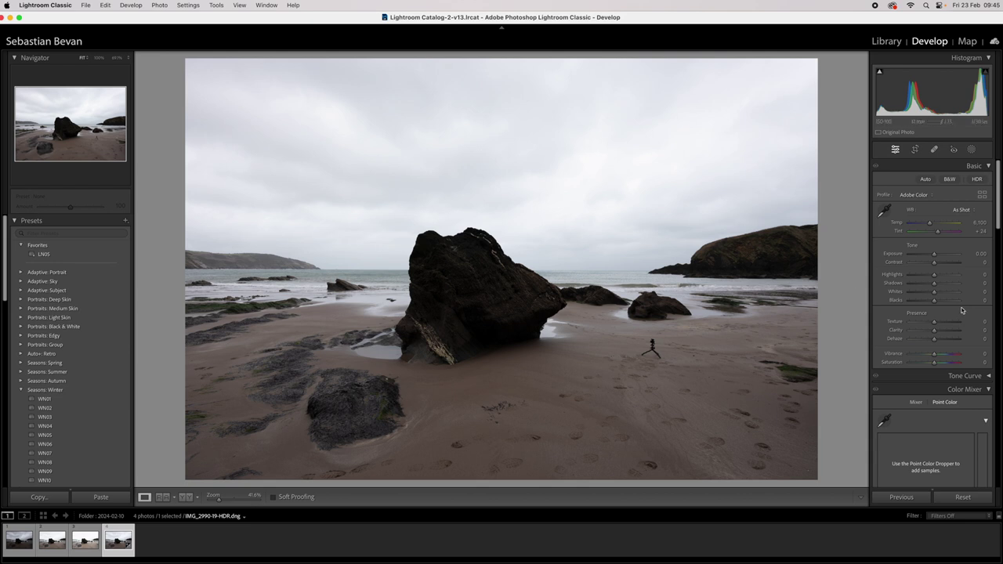
left_click_drag(933, 275, 913, 278)
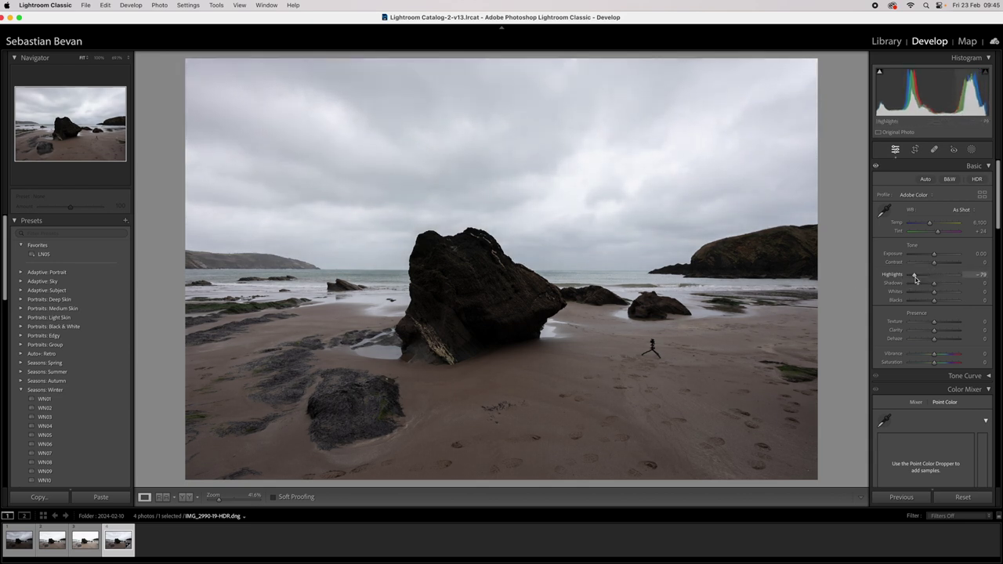
Step: Create a Sky mask, then intersect Mask 1 with a second Select Sky selection
left_click(971, 149)
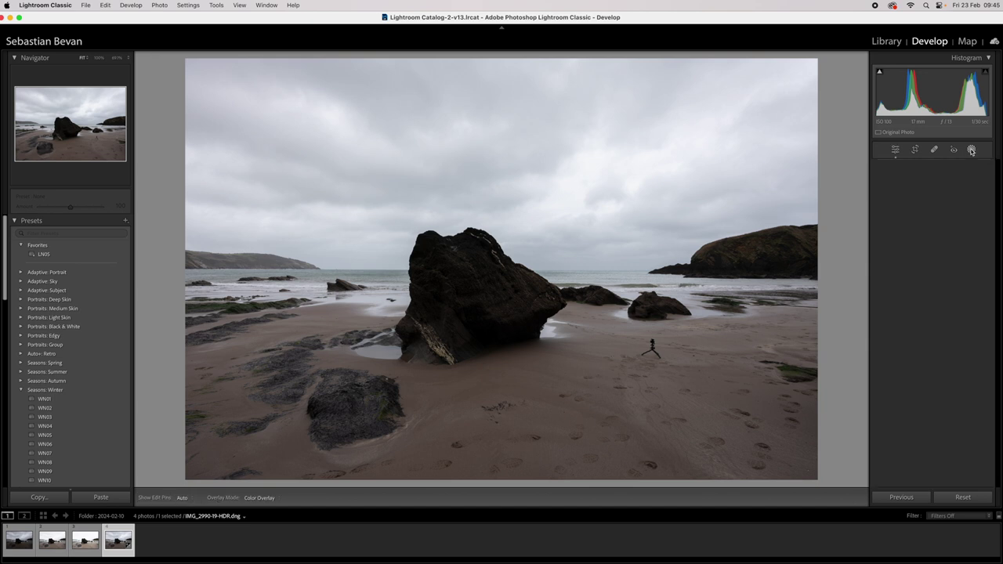
left_click(933, 188)
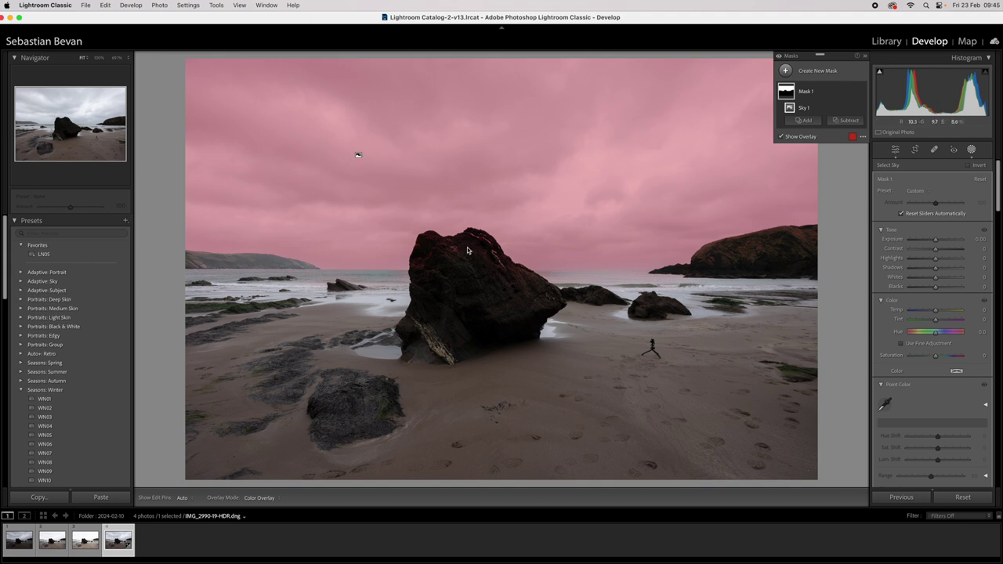
left_click(853, 93)
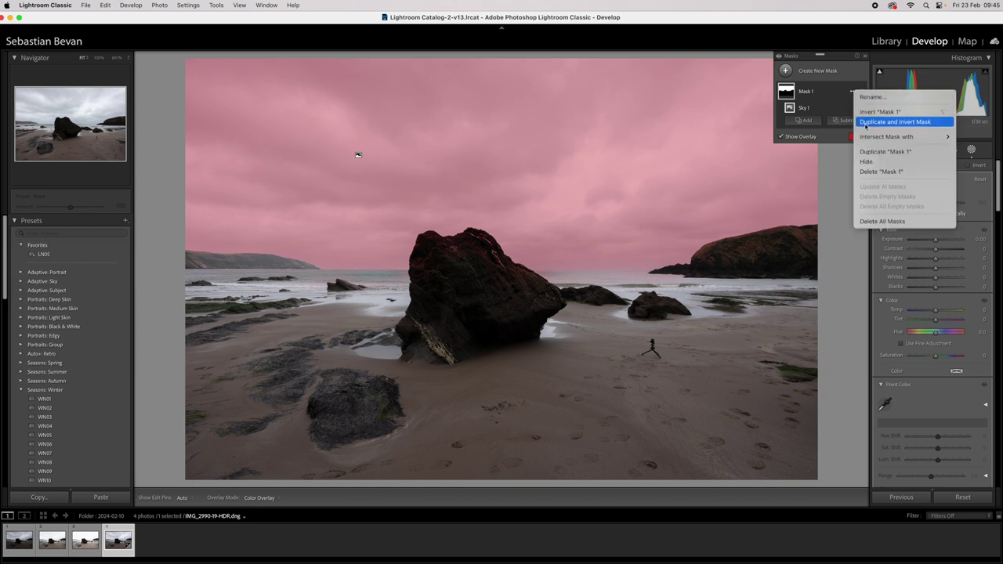
mouse_move(875, 140)
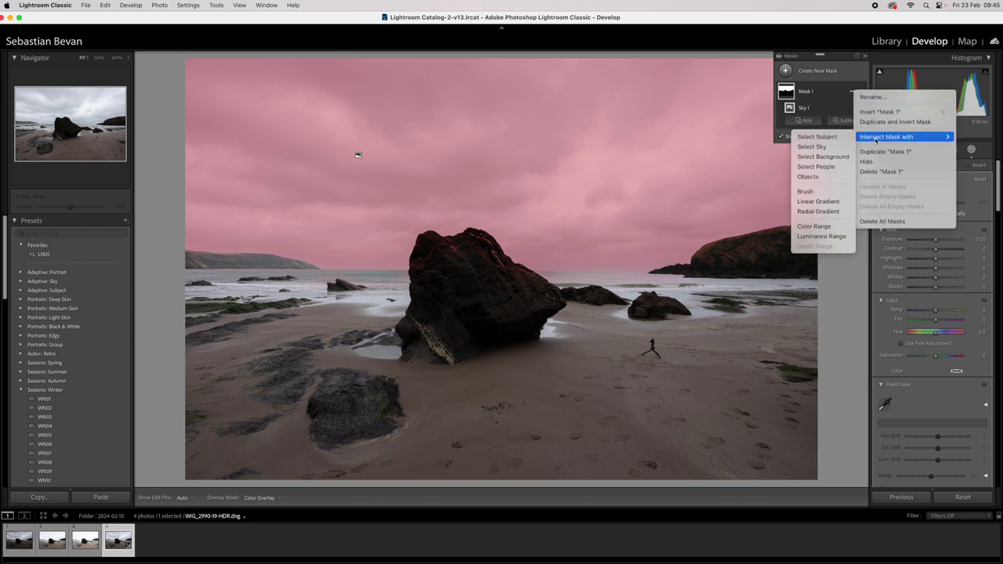
left_click(812, 146)
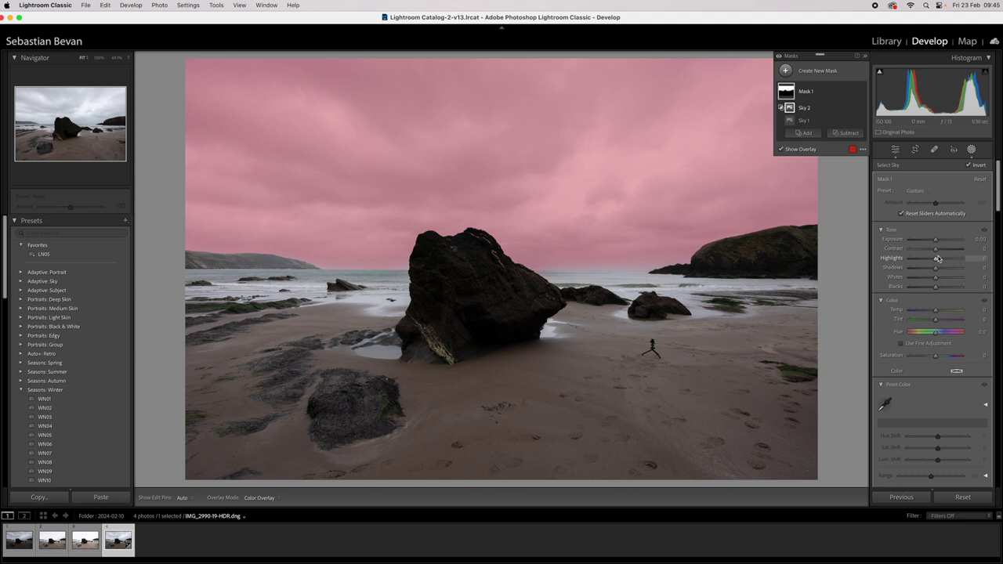
Step: Lower the sky mask's Highlights to -41 and raise its Clarity to about 39
mouse_move(936, 258)
left_mouse_down()
mouse_move(922, 259)
mouse_move(931, 239)
left_mouse_up()
scroll(933, 302, "down", 8)
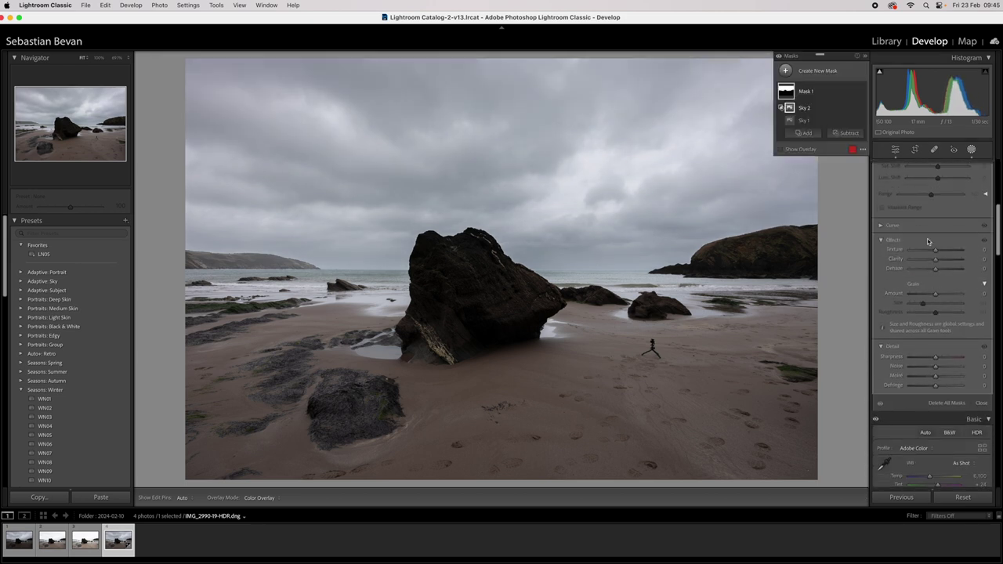
mouse_move(937, 265)
left_mouse_down()
mouse_move(948, 263)
mouse_move(940, 270)
left_mouse_up()
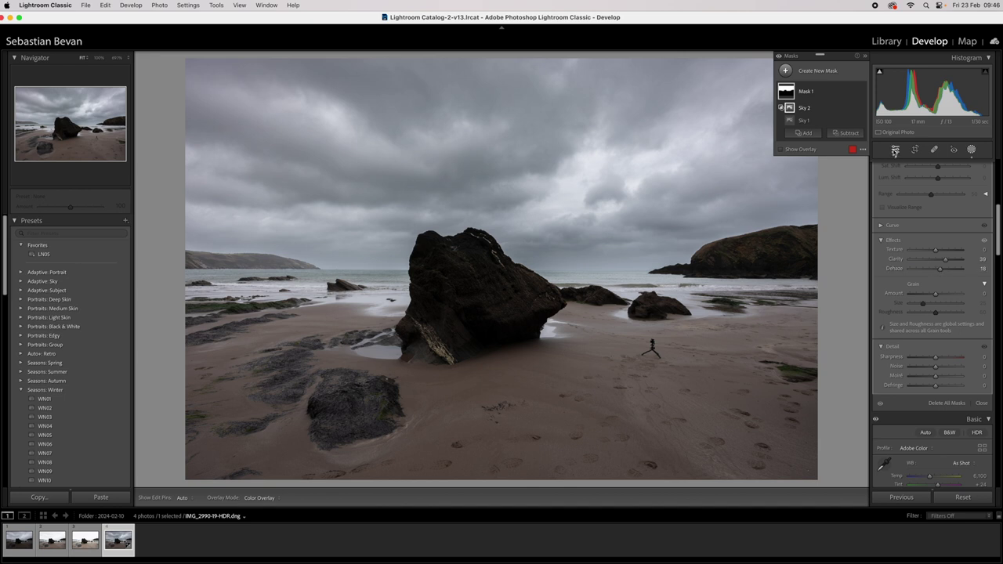
Step: Return to global edits, raise Shadows to +55, and toggle the Before/After comparison
left_click(895, 152)
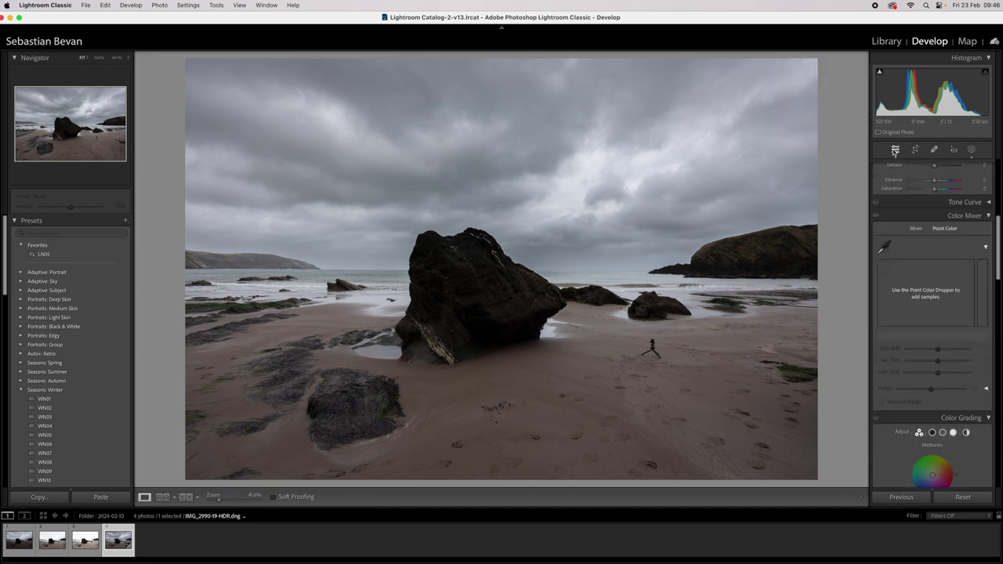
scroll(930, 235, "up", 5)
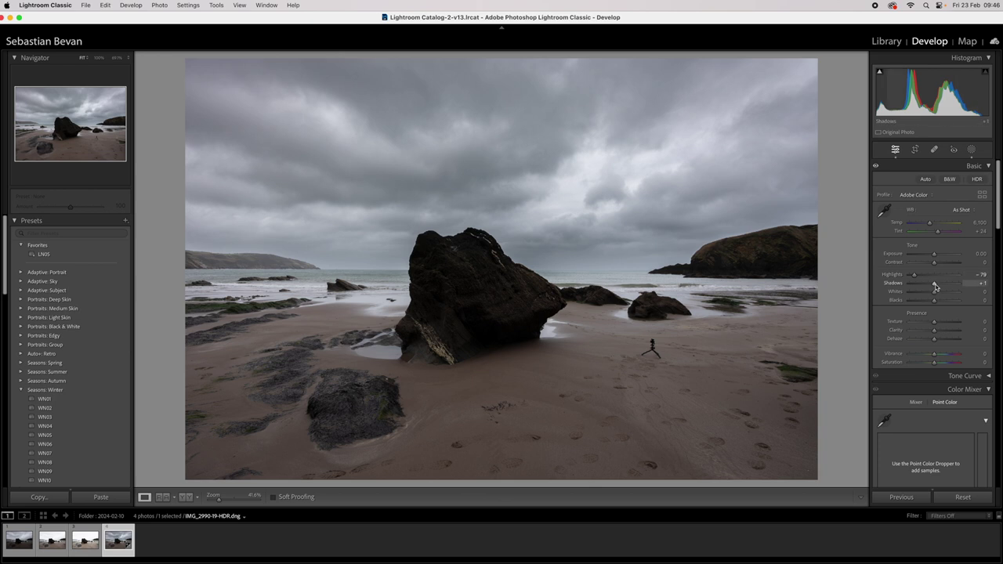
left_click_drag(933, 283, 947, 287)
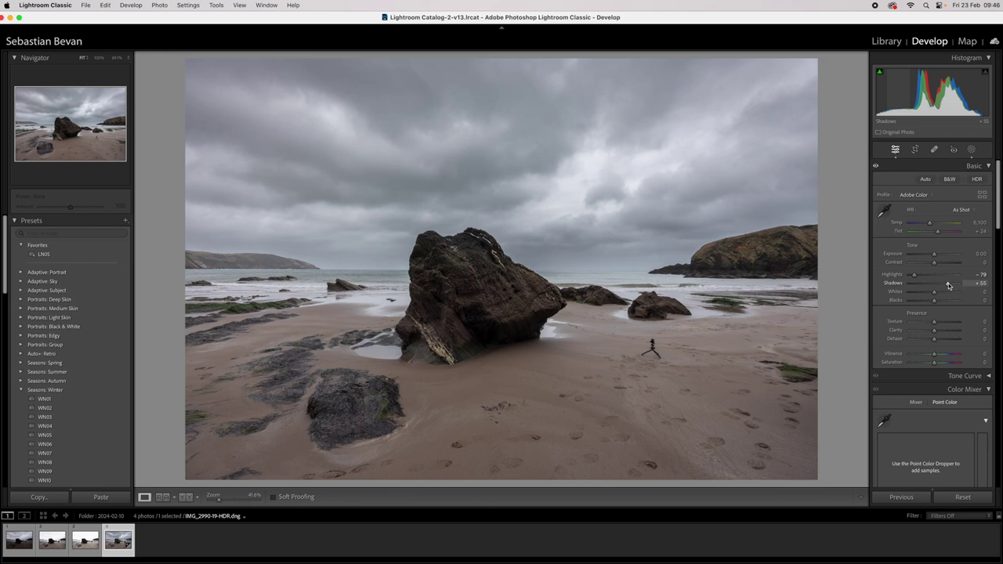
left_click(187, 497)
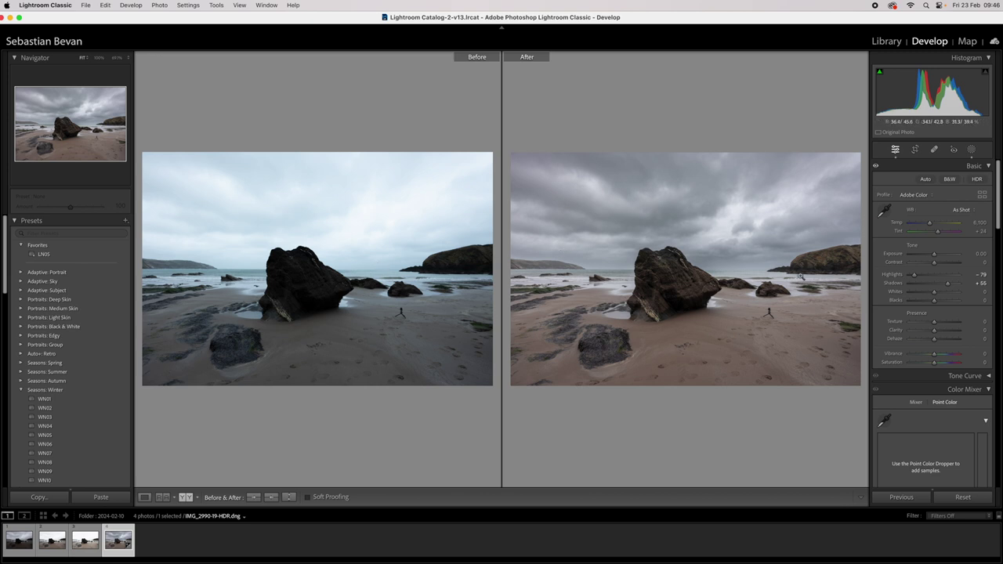
left_click(144, 496)
Step: Zoom to 100% then about 123% to inspect the rock, then return to Fit
left_click(483, 284)
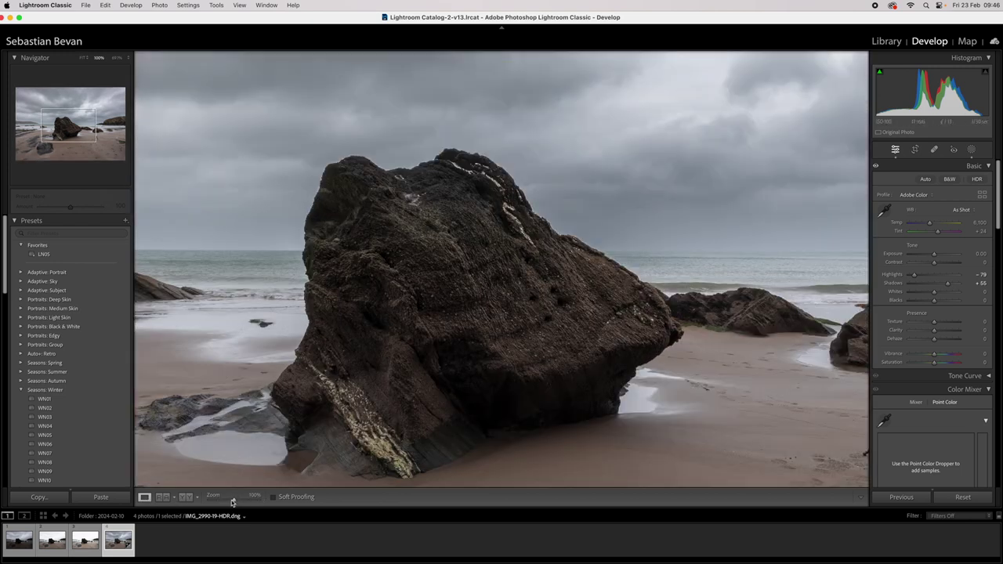
left_click_drag(232, 501, 236, 502)
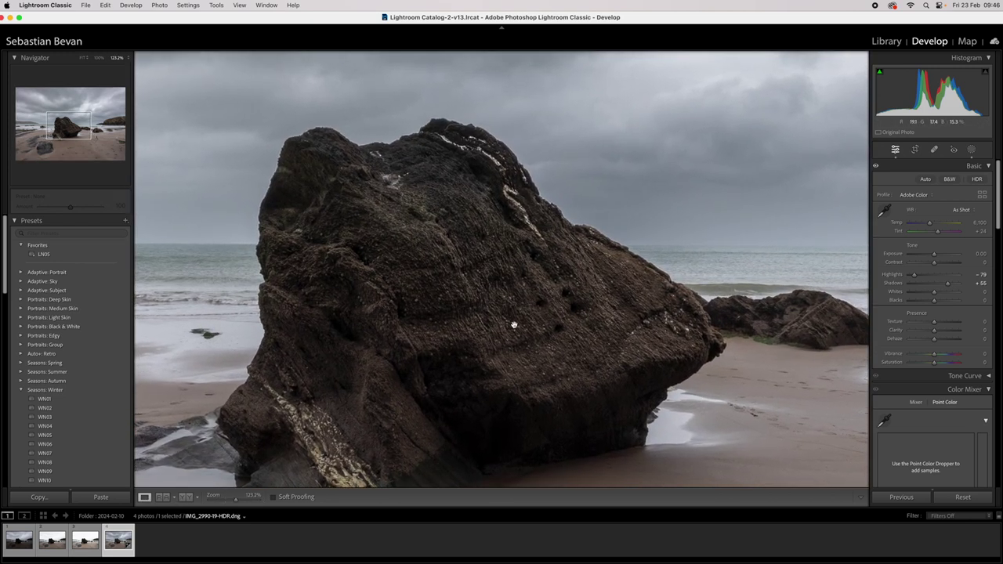
scroll(499, 316, "down", 4)
scroll(499, 316, "up", 6)
scroll(548, 331, "right", 5)
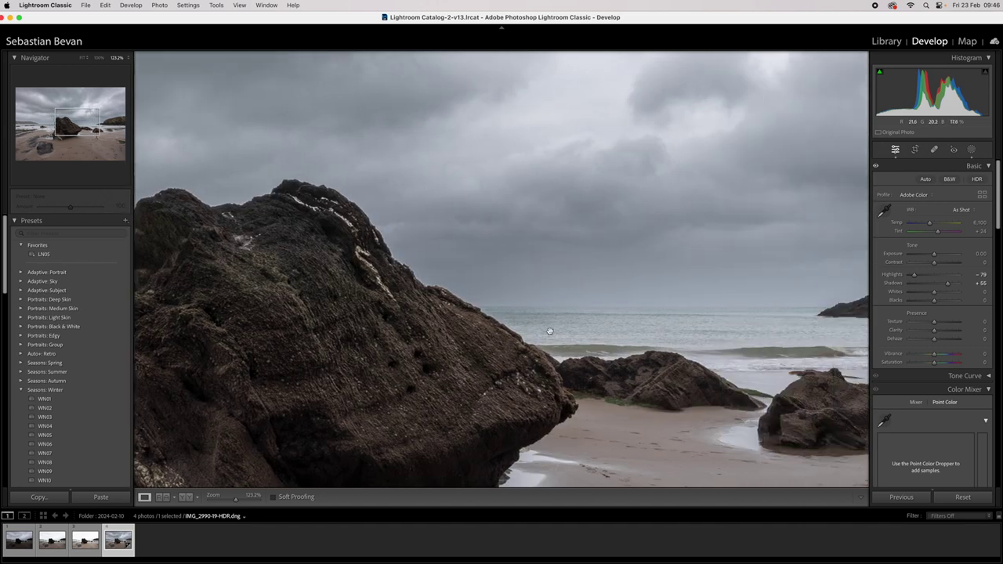
scroll(441, 337, "left", 8)
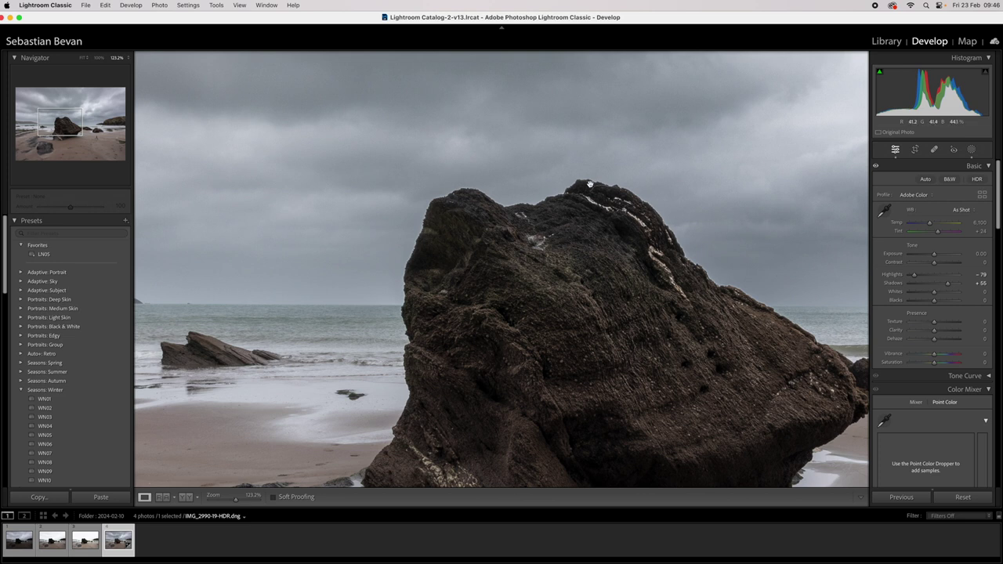
scroll(632, 327, "right", 4)
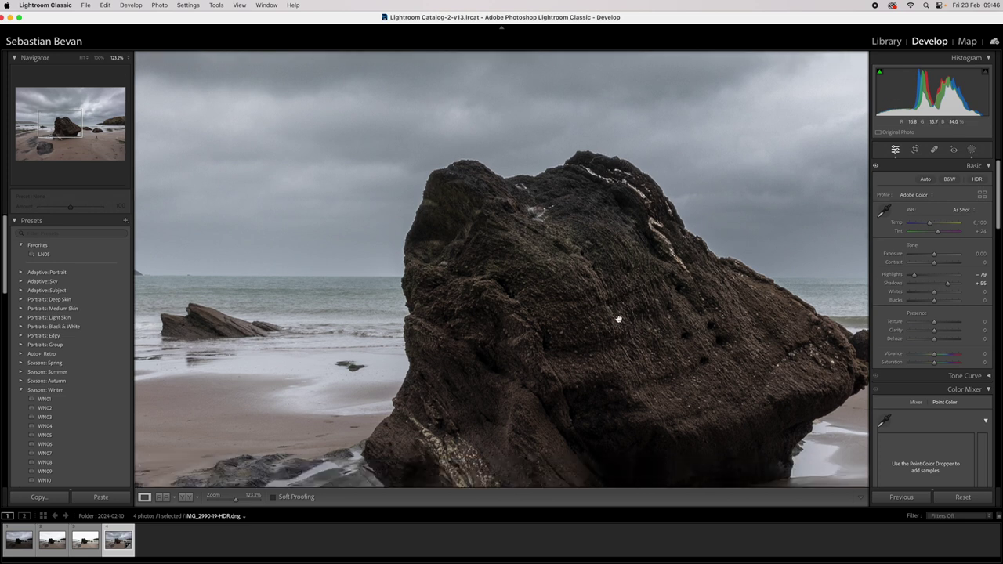
left_click(510, 306)
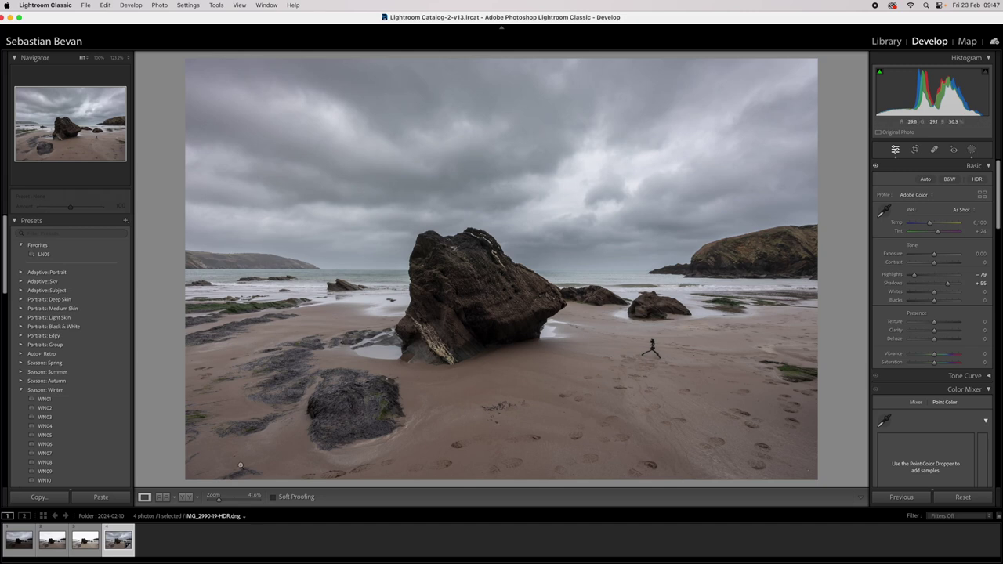
Step: Show the Before & After split of the unedited HDR beside the edited version
left_click(186, 497)
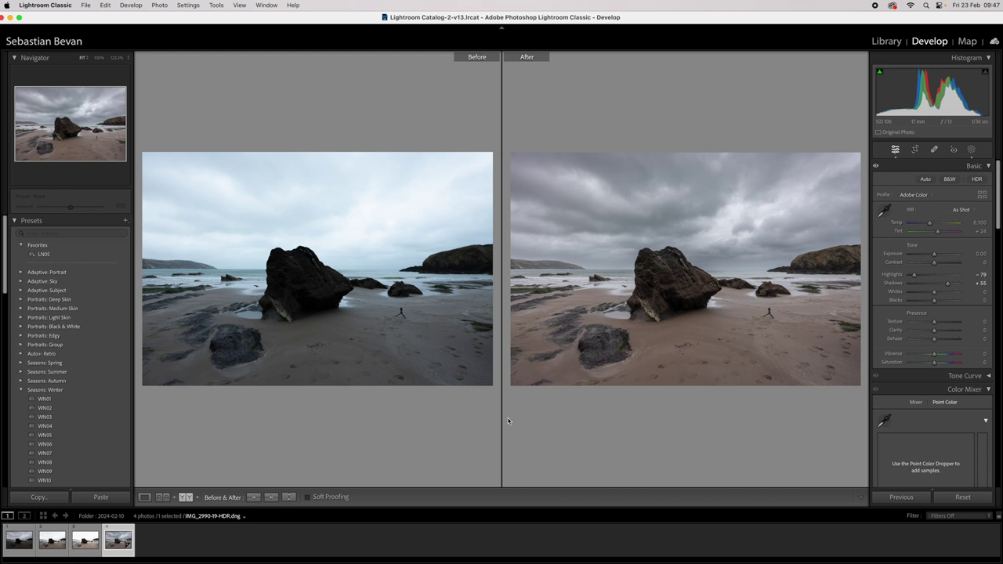